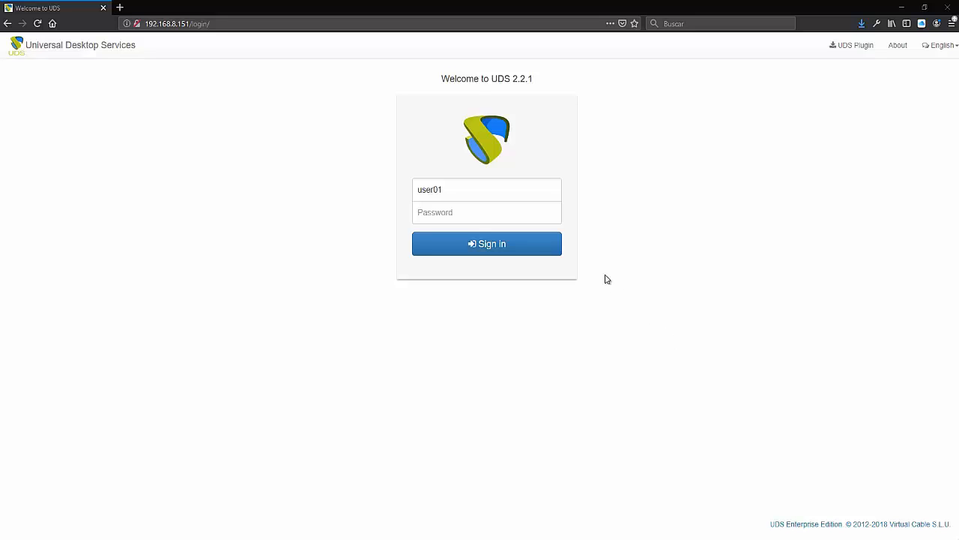
Sign in to UDS with the account password and open the administration dashboard
click(553, 211)
text(••)
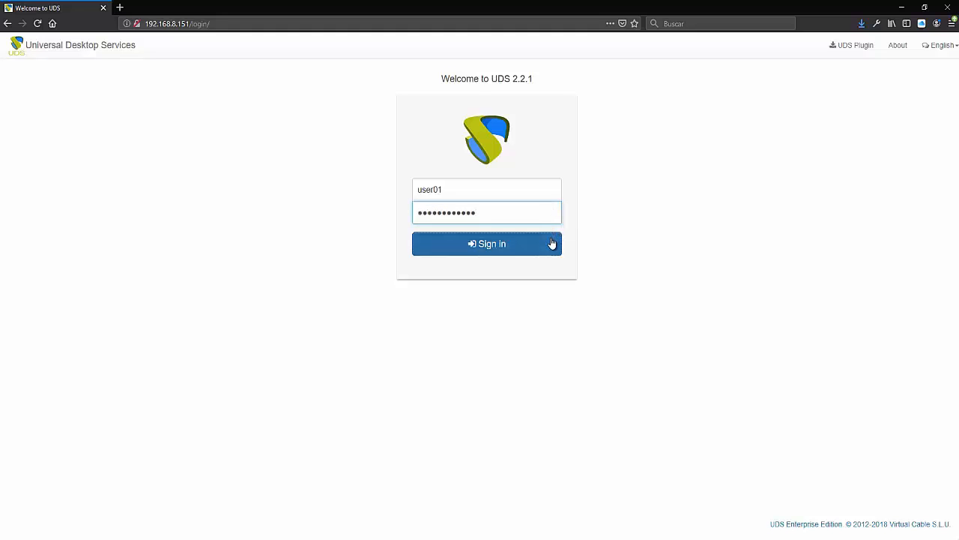
click(553, 243)
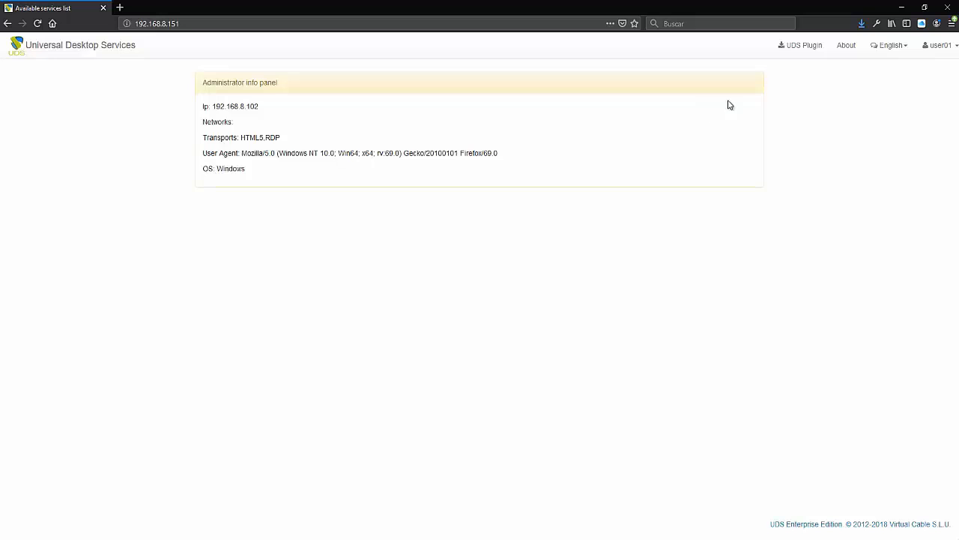
click(941, 46)
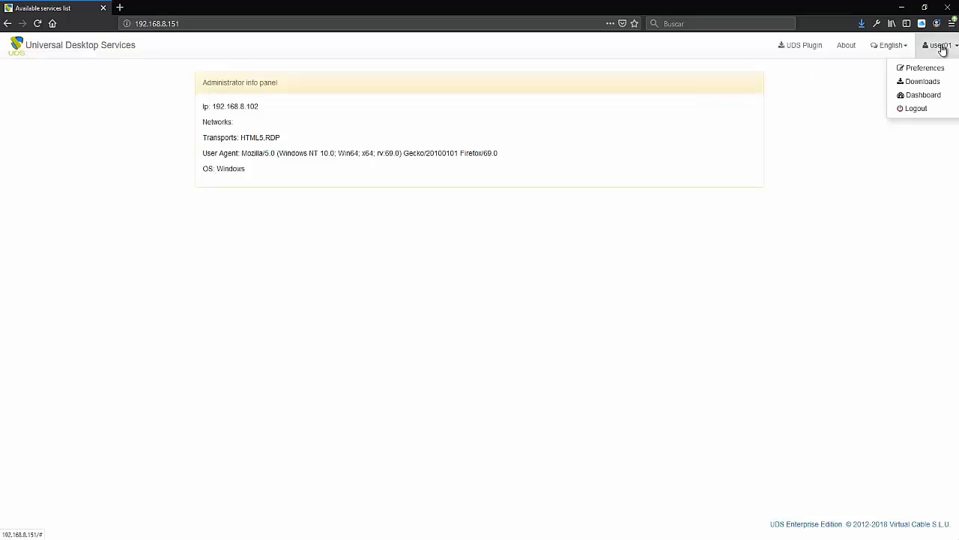
click(926, 95)
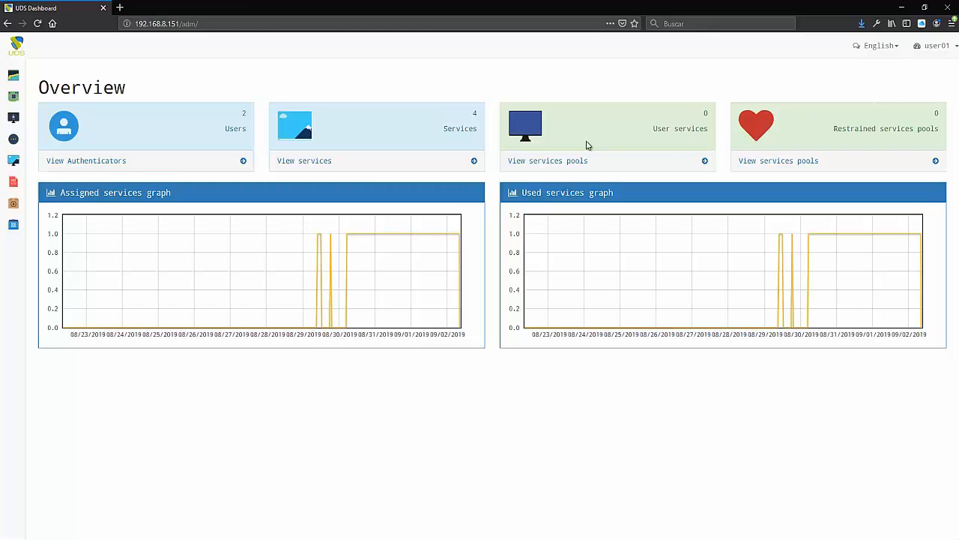
Examine which transports and groups are assigned to the Windows7 service pool
click(26, 203)
click(169, 193)
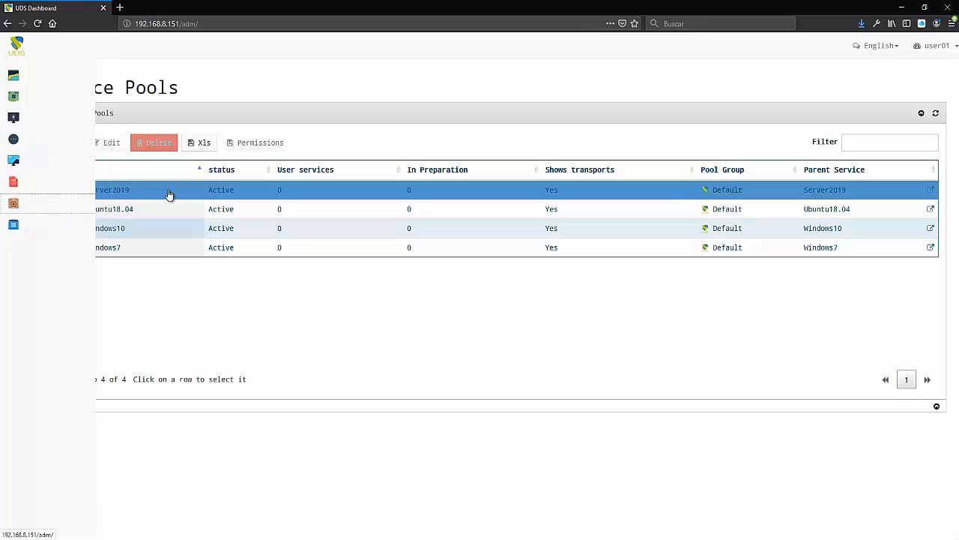
click(216, 210)
click(216, 227)
click(217, 248)
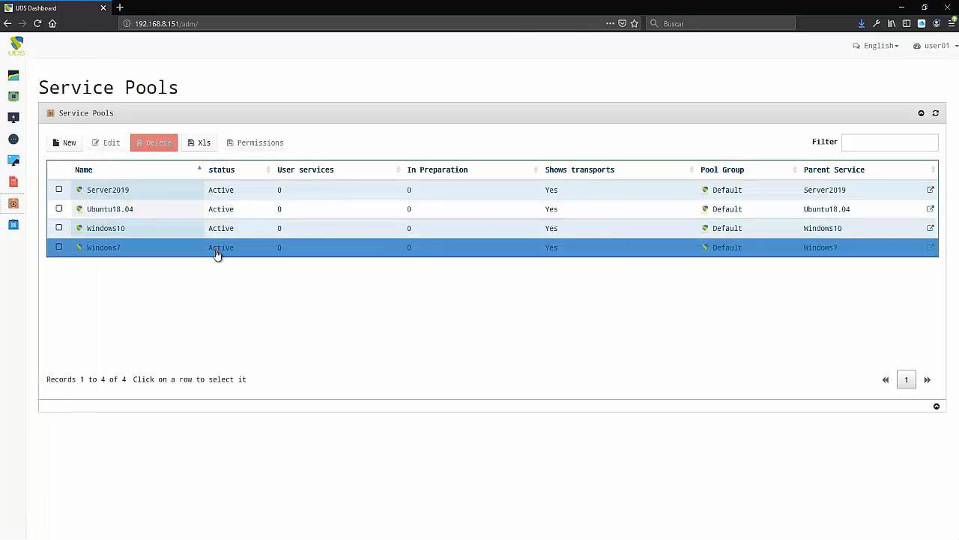
click(216, 253)
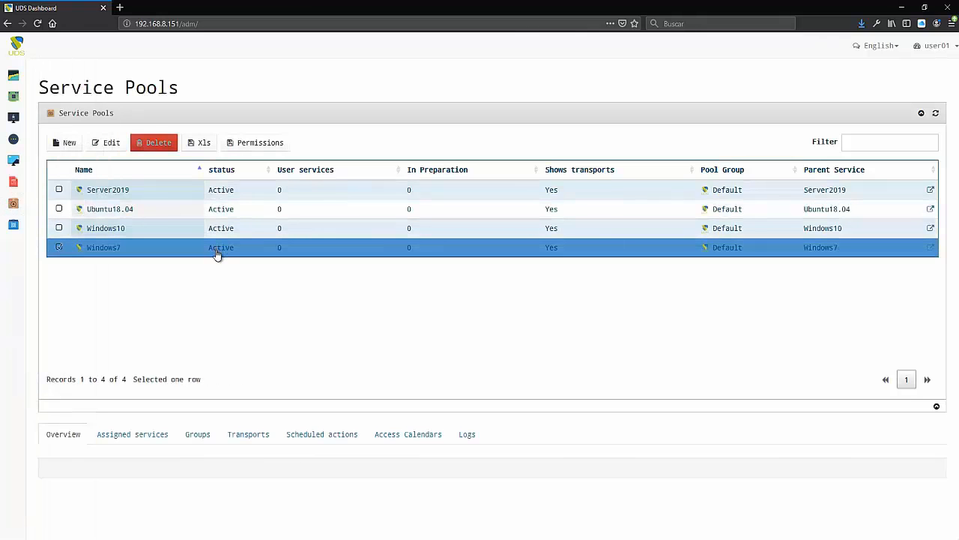
scroll(215, 252, down, 4)
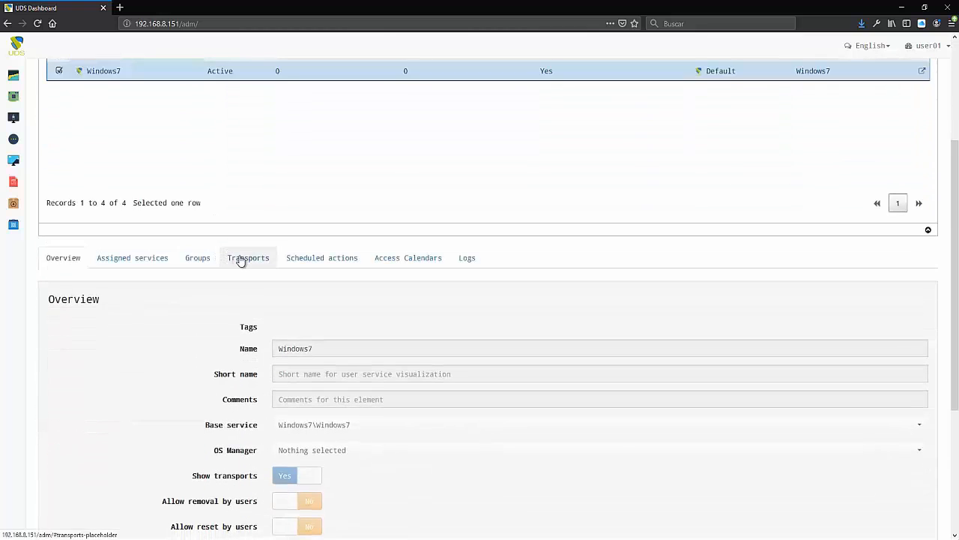
click(241, 259)
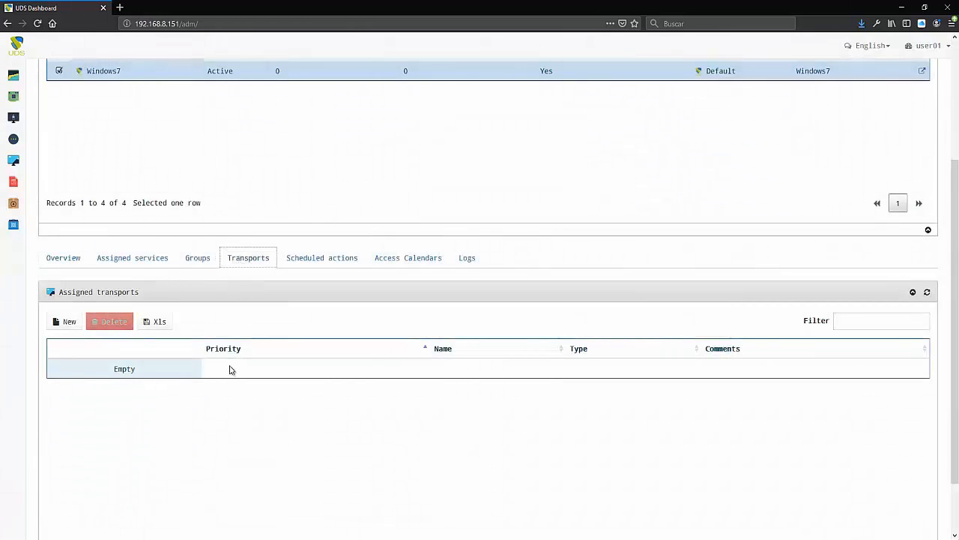
click(197, 261)
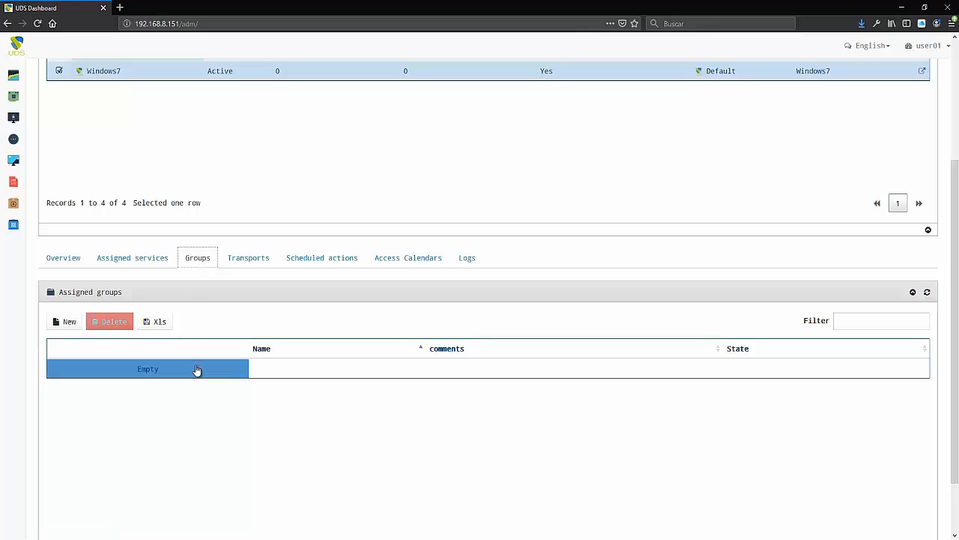
scroll(196, 370, up, 5)
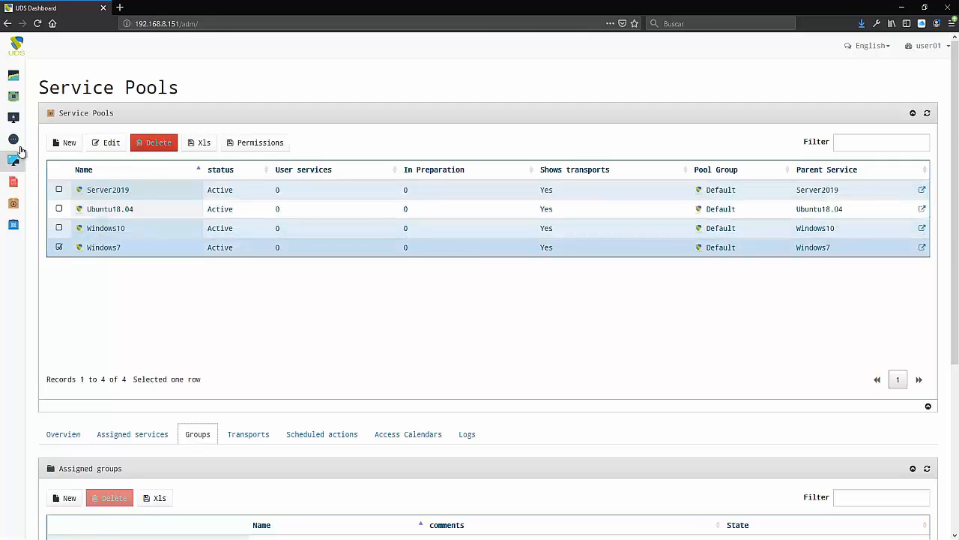
Open the Users group of the Interna authenticator for editing
mouse_move(13, 137)
click(13, 118)
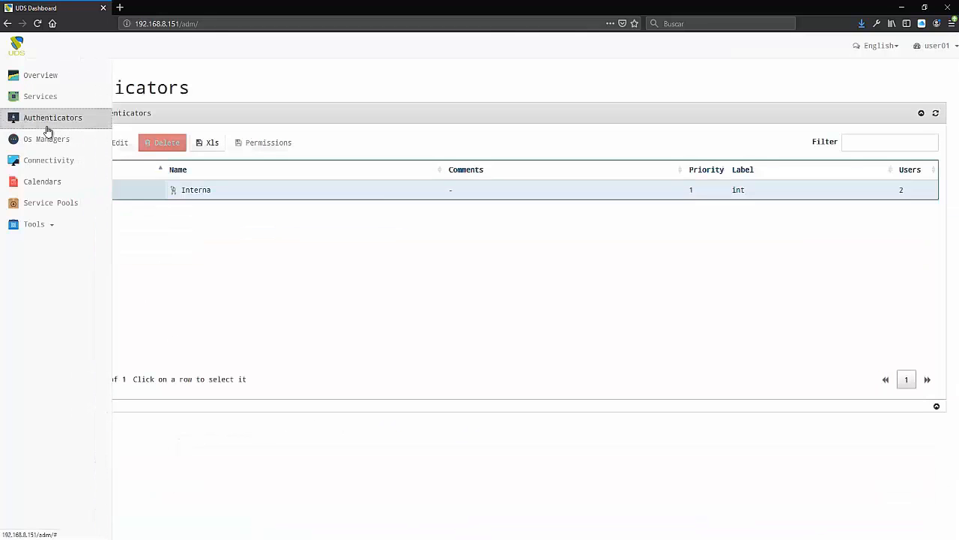
click(240, 192)
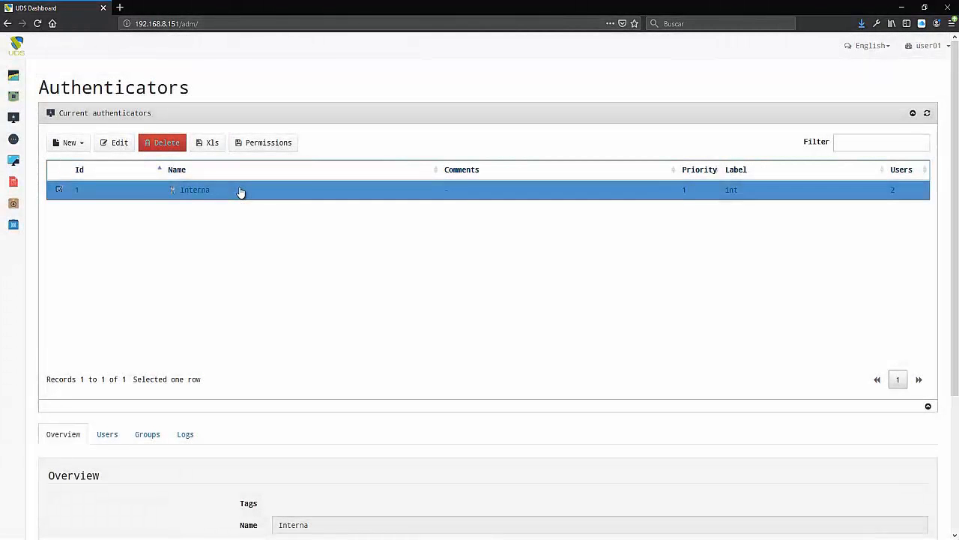
scroll(240, 192, down, 5)
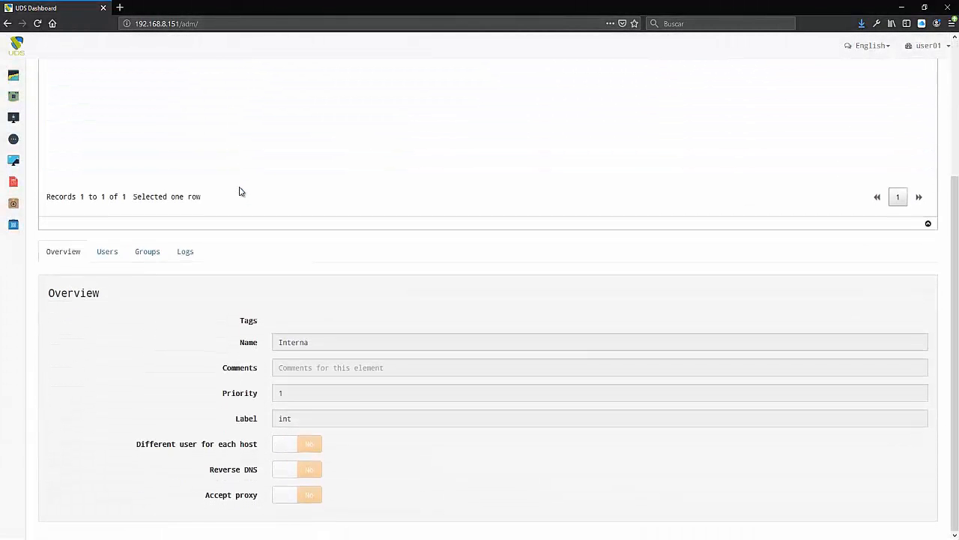
click(148, 253)
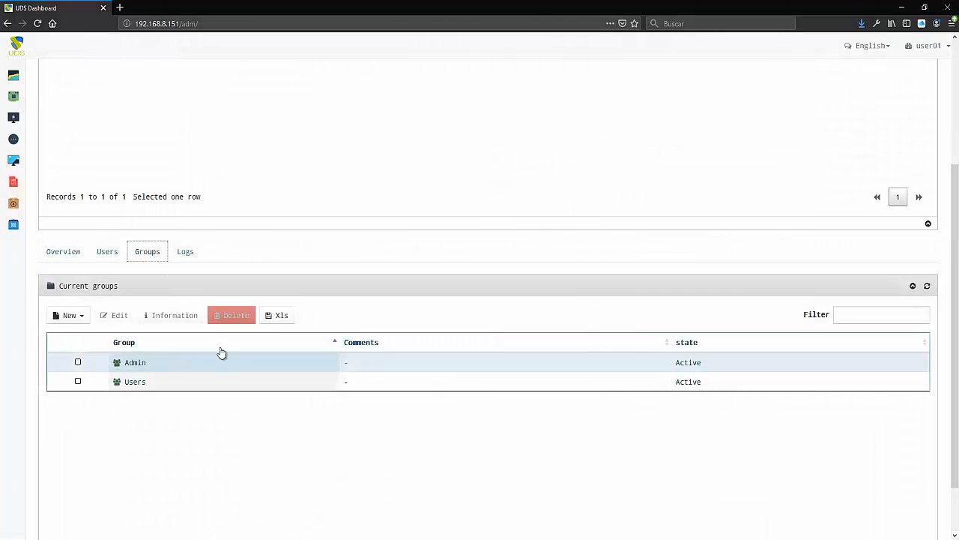
click(247, 384)
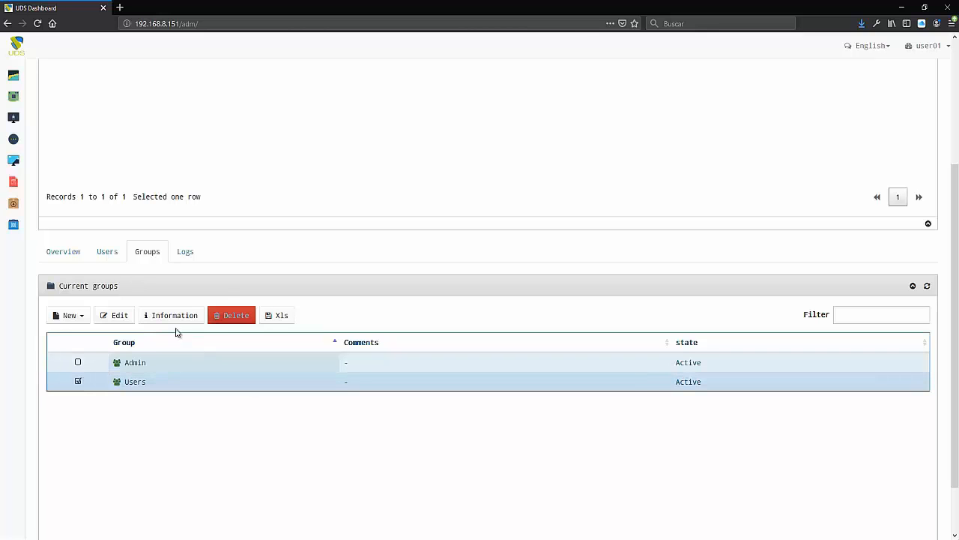
click(127, 315)
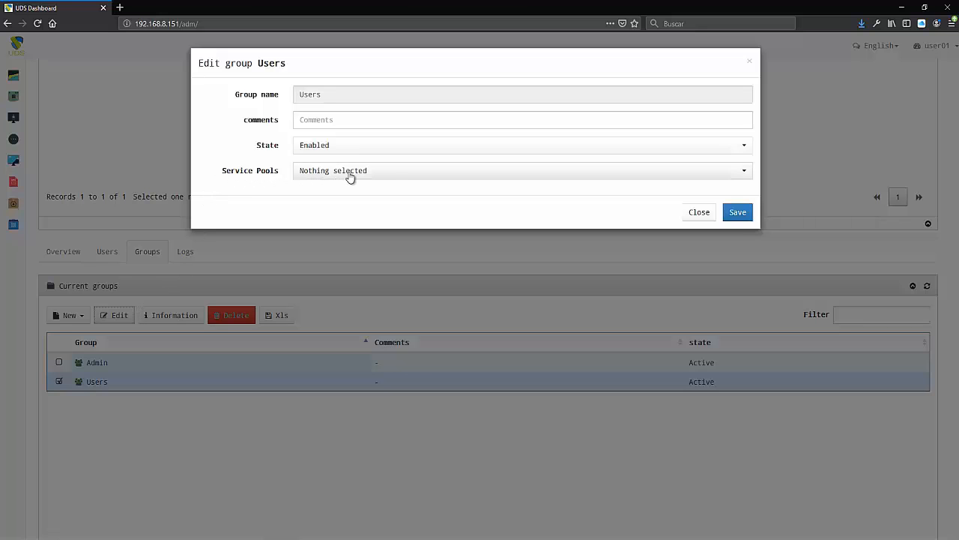
Assign the Windows7, Server2019, Ubuntu18.04 and Windows10 service pools to the Users group and save it
click(395, 175)
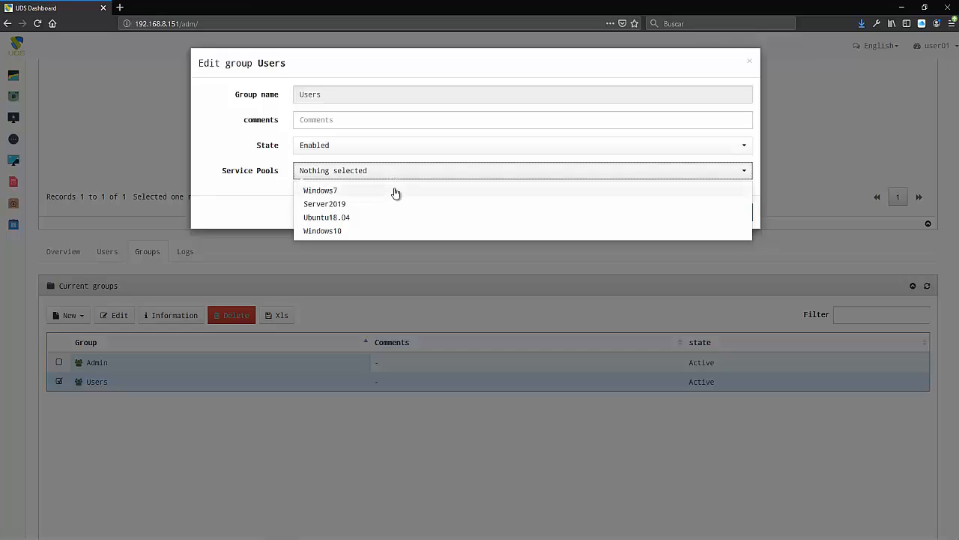
click(395, 192)
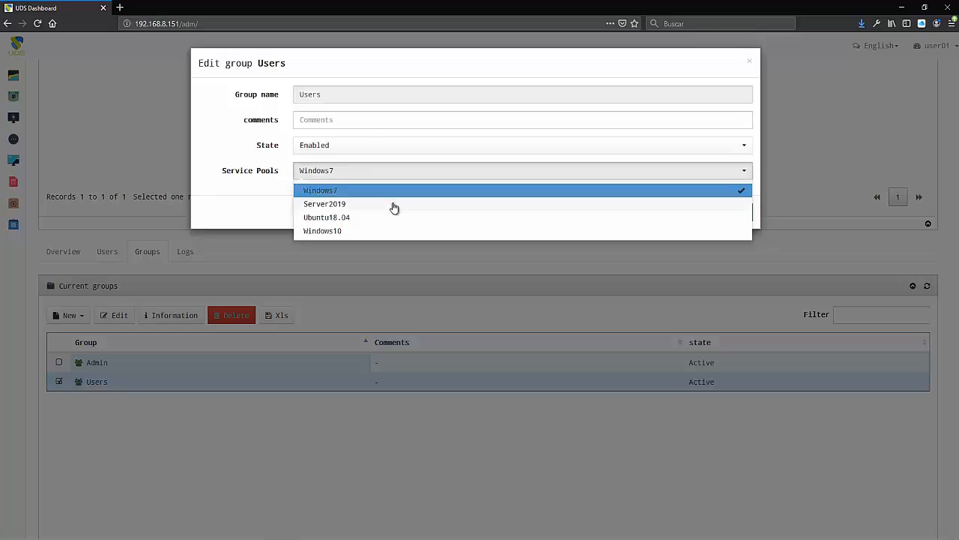
click(394, 205)
click(395, 218)
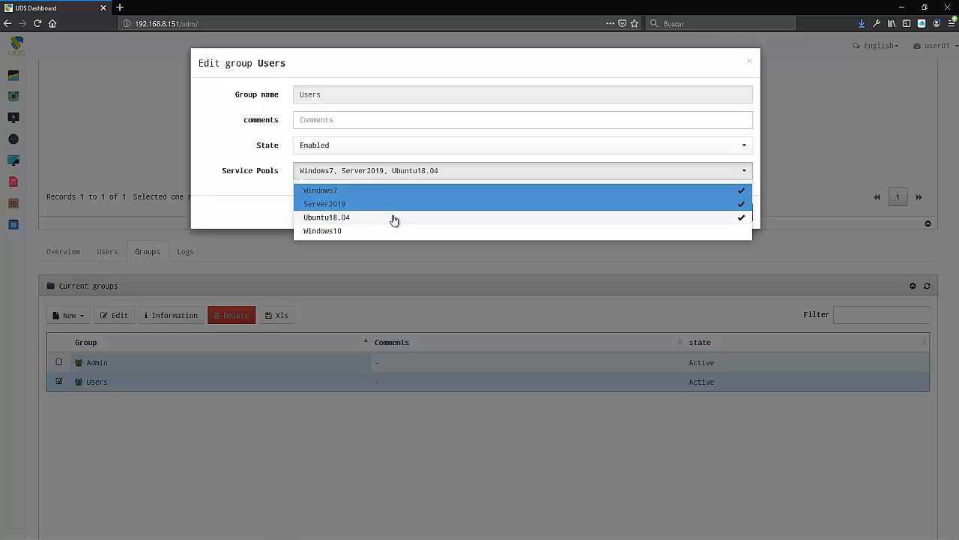
click(392, 238)
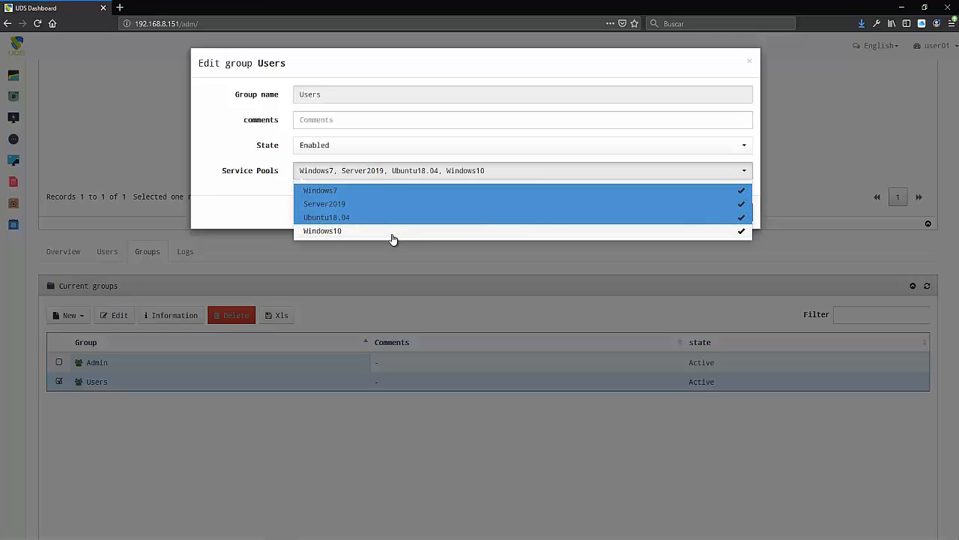
click(257, 208)
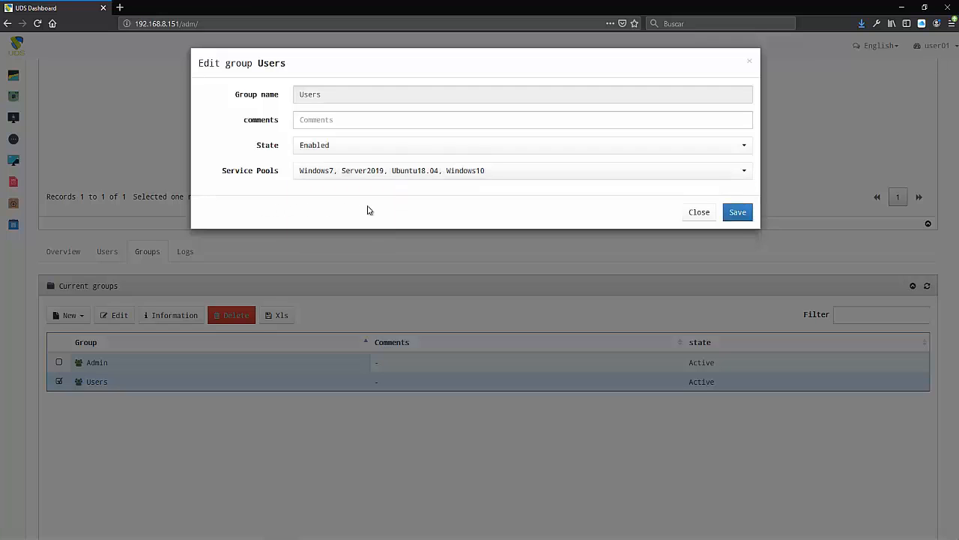
click(739, 215)
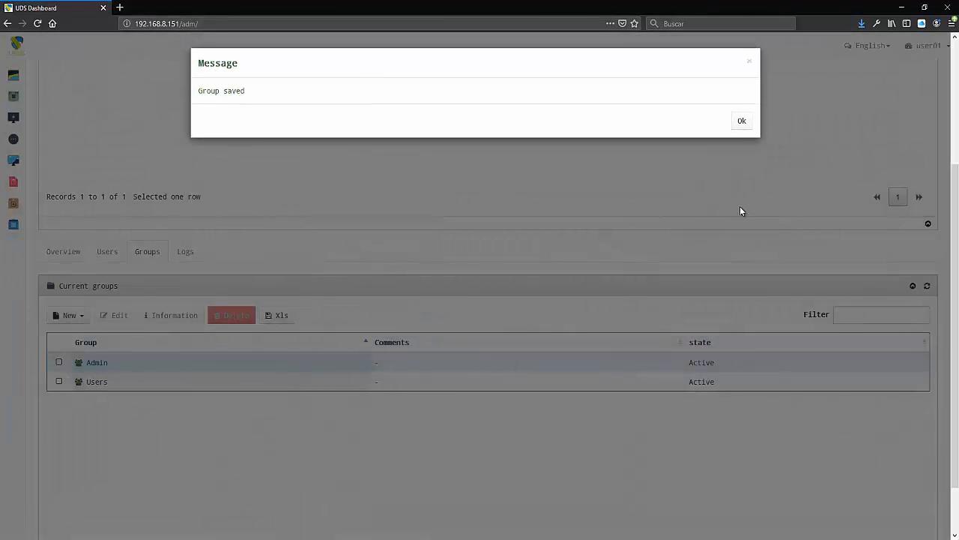
click(742, 127)
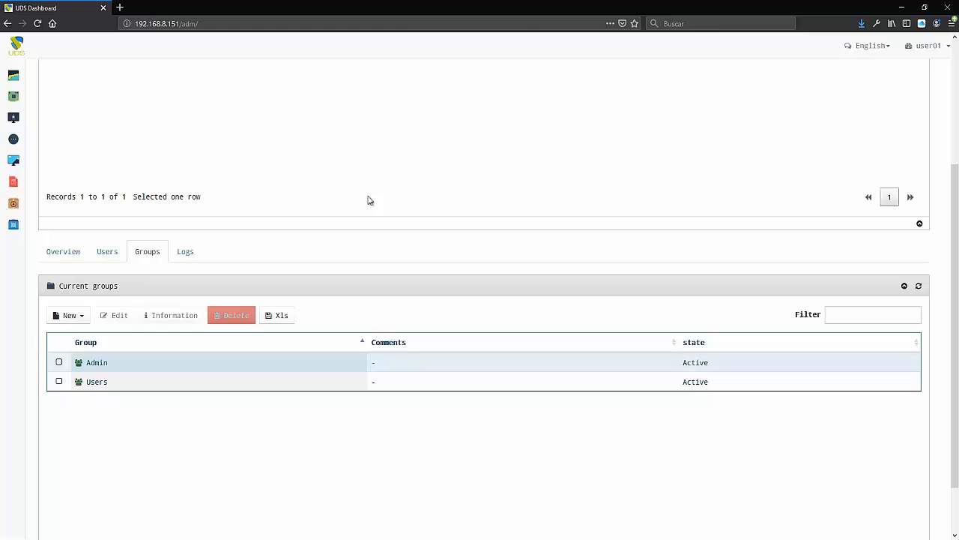
Add user01 of the Interna authenticator to the Users group, alongside Admin, and save the user
click(109, 254)
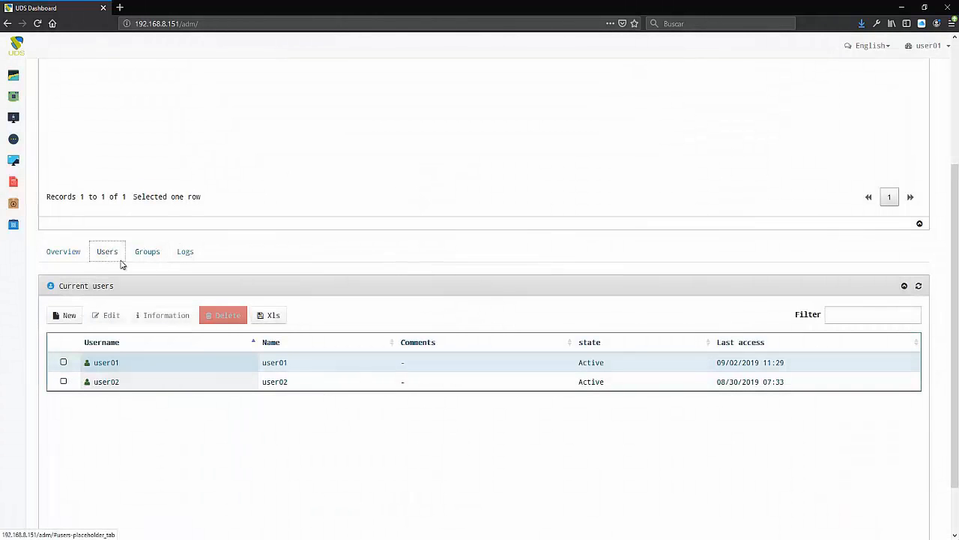
click(215, 365)
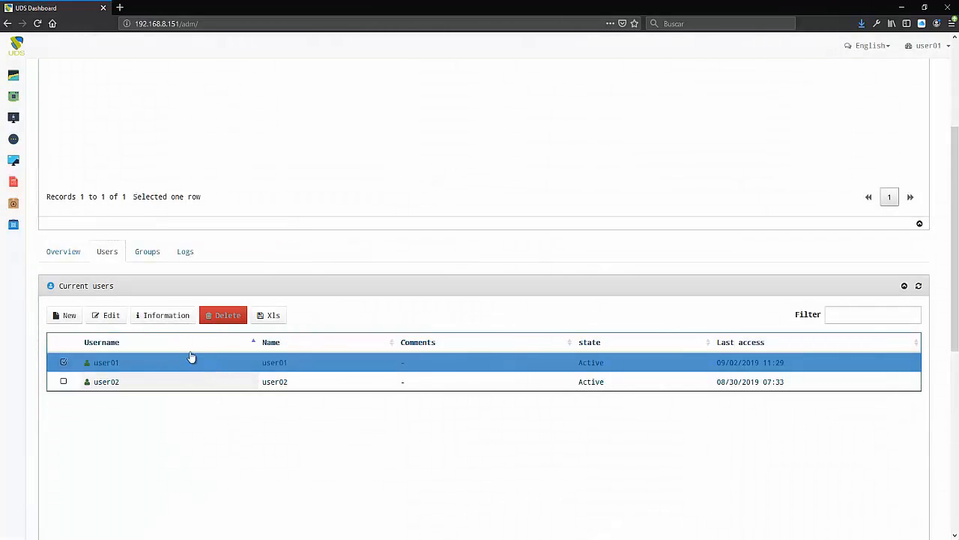
click(113, 316)
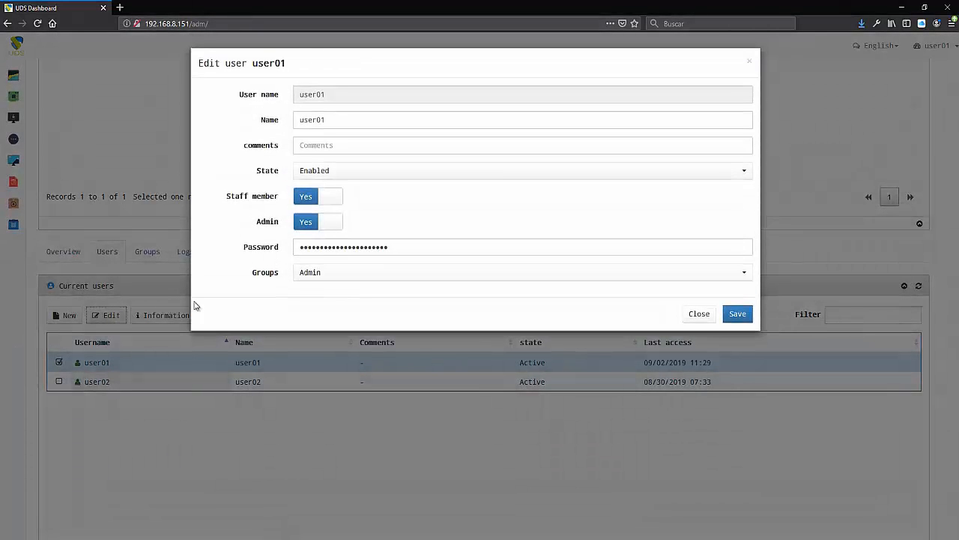
click(422, 278)
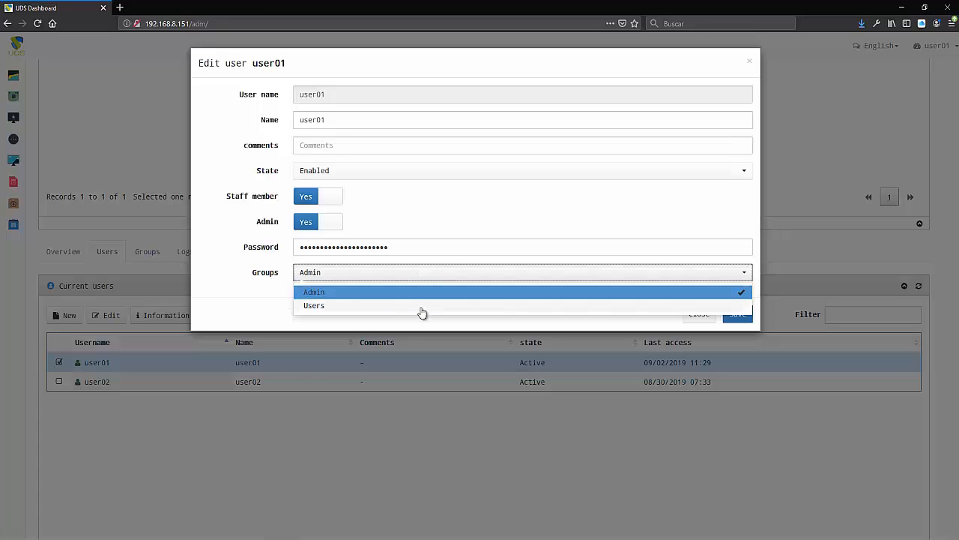
click(422, 311)
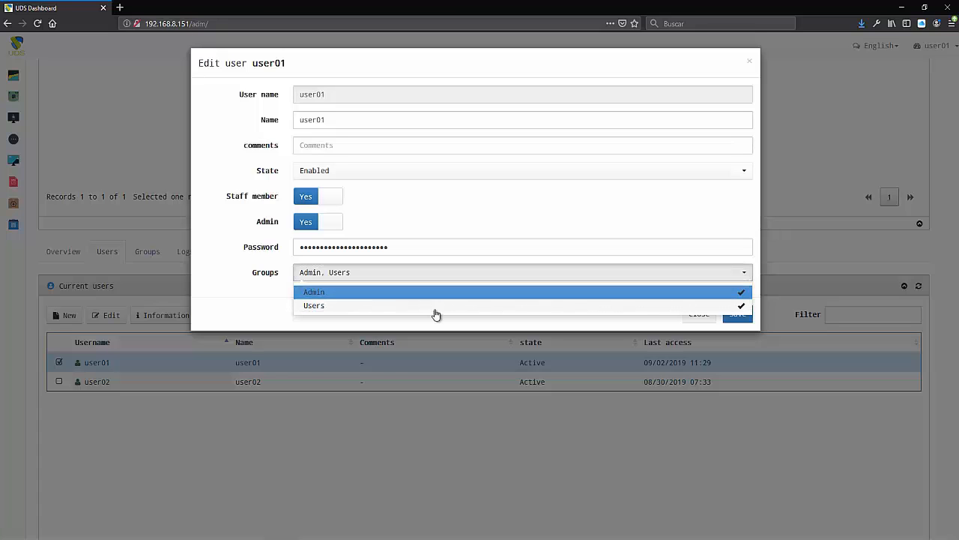
click(741, 324)
click(741, 323)
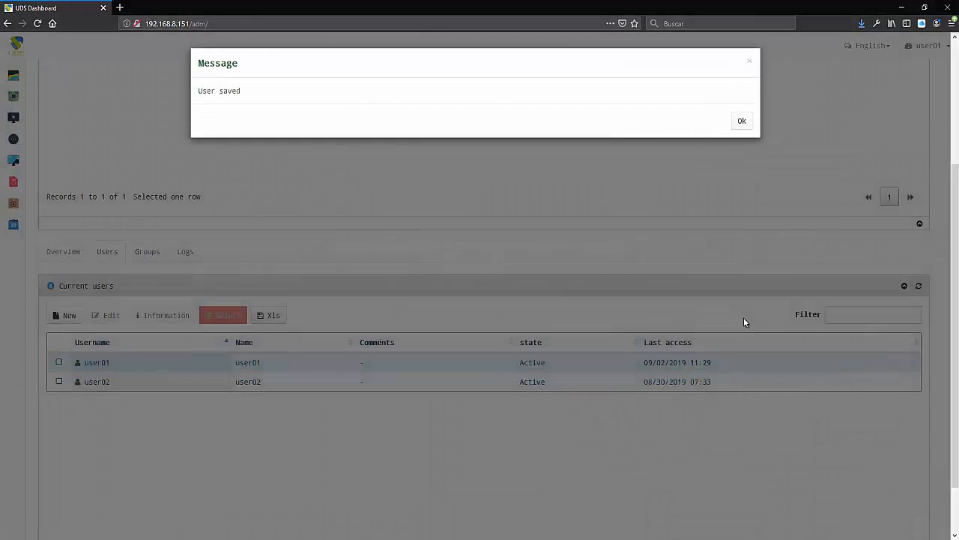
click(743, 126)
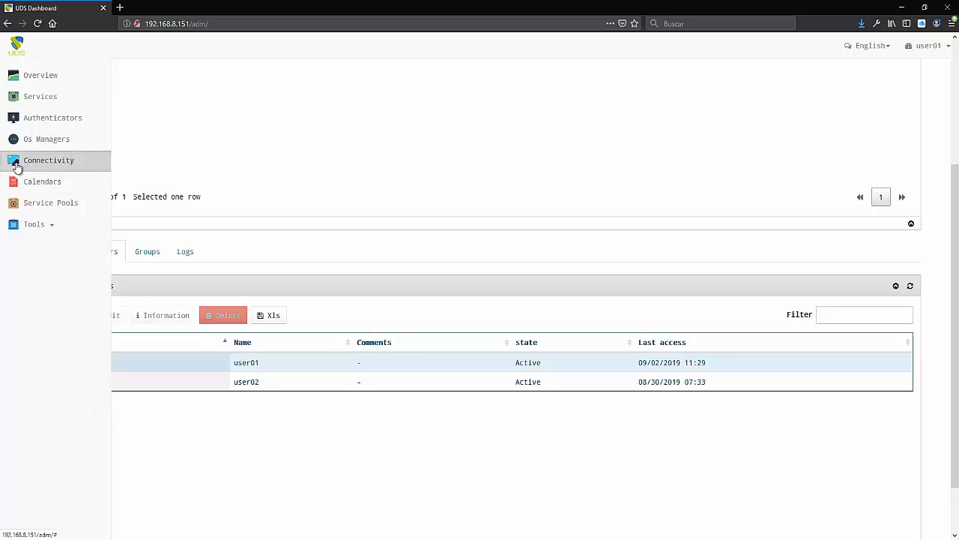
Assign the Server2019, Ubuntu18.04, Windows10 and Windows7 service pools to the RDP transport under Connectivity and save it
click(16, 163)
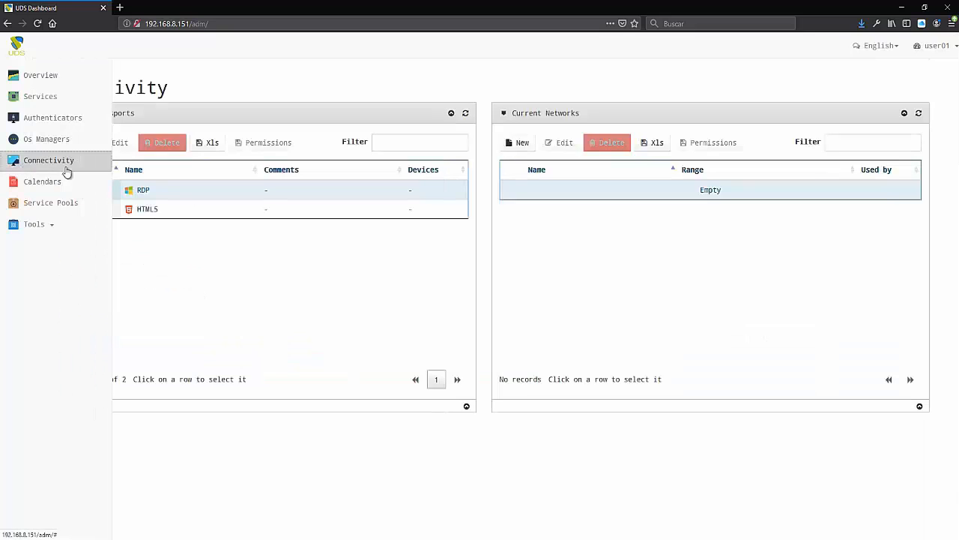
click(171, 190)
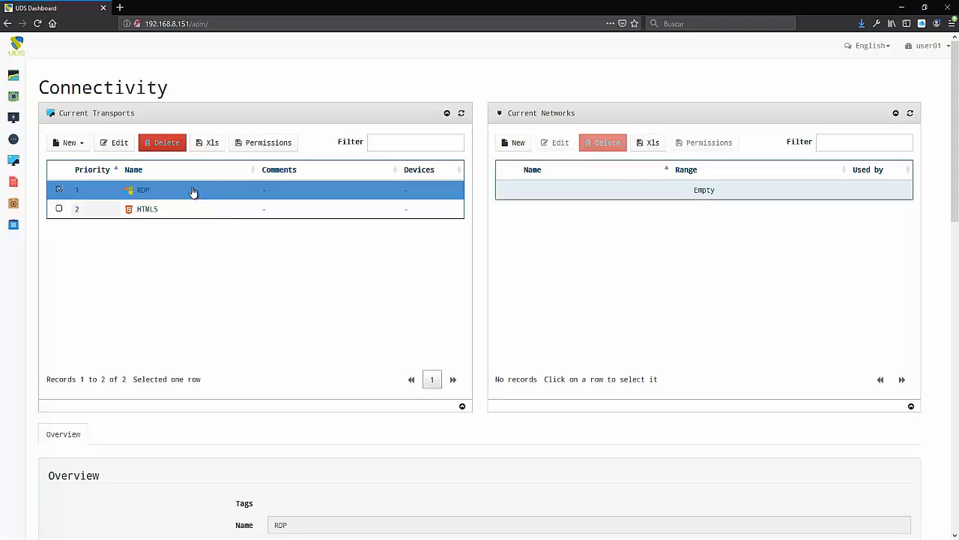
click(120, 144)
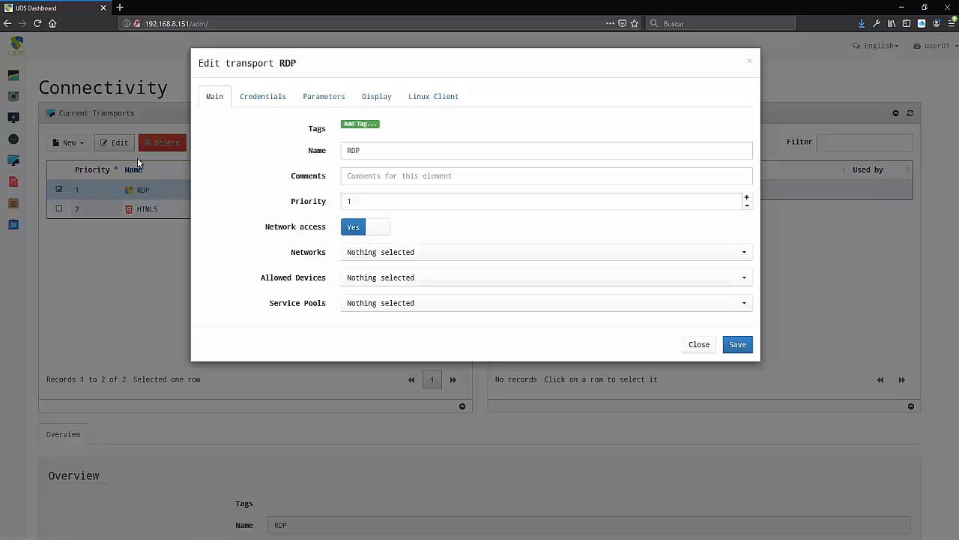
click(454, 307)
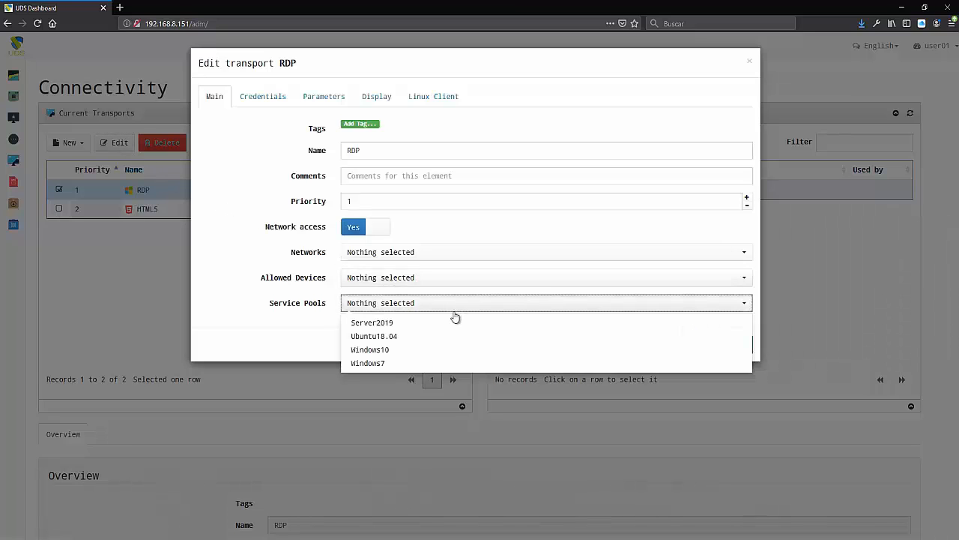
click(455, 323)
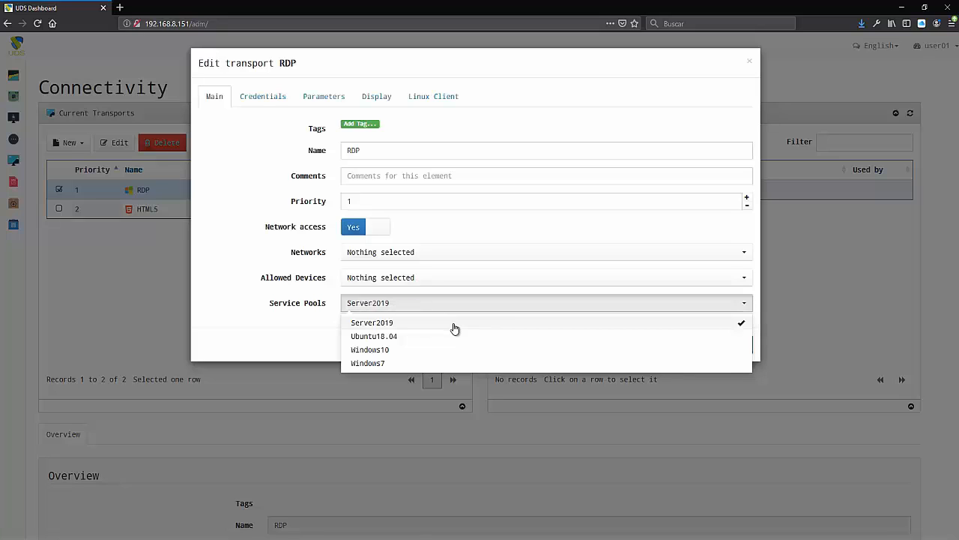
click(454, 337)
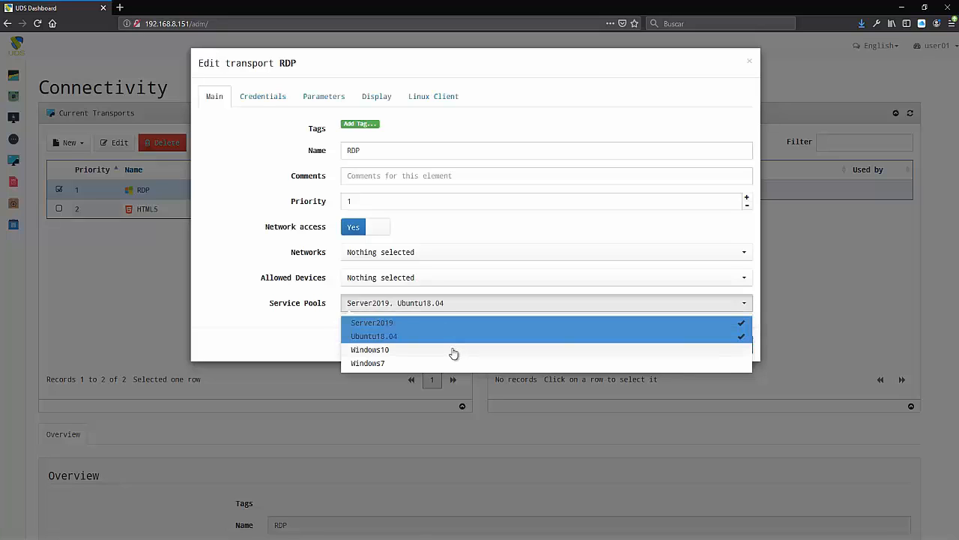
click(452, 352)
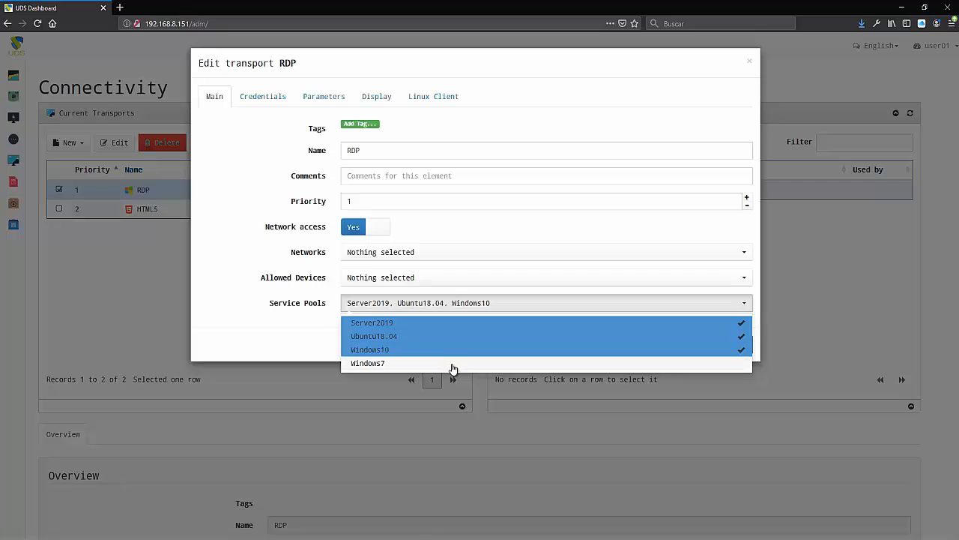
click(452, 365)
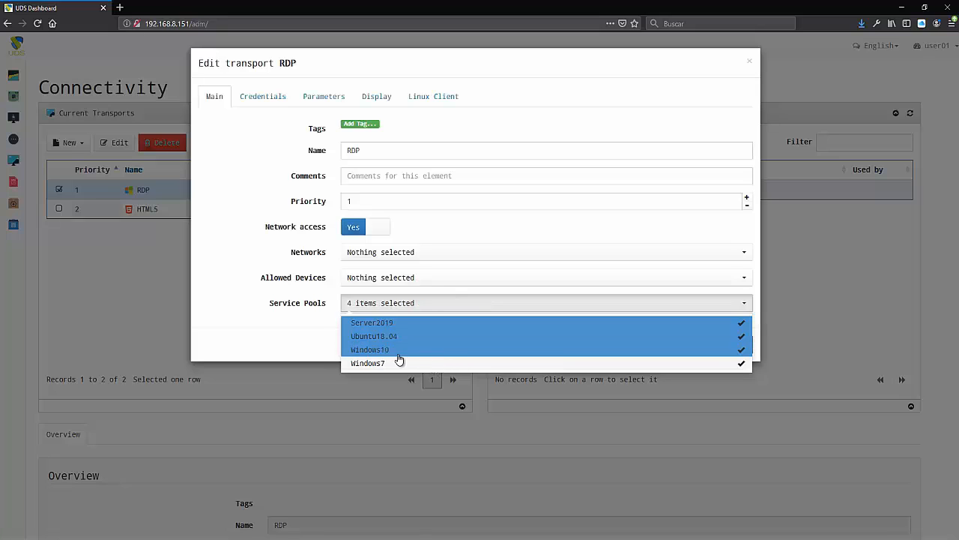
click(314, 341)
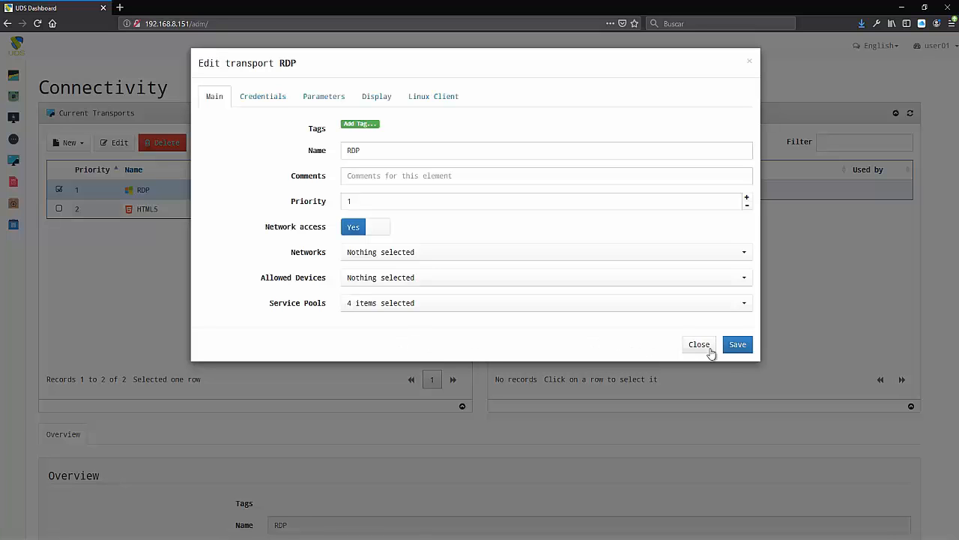
click(736, 346)
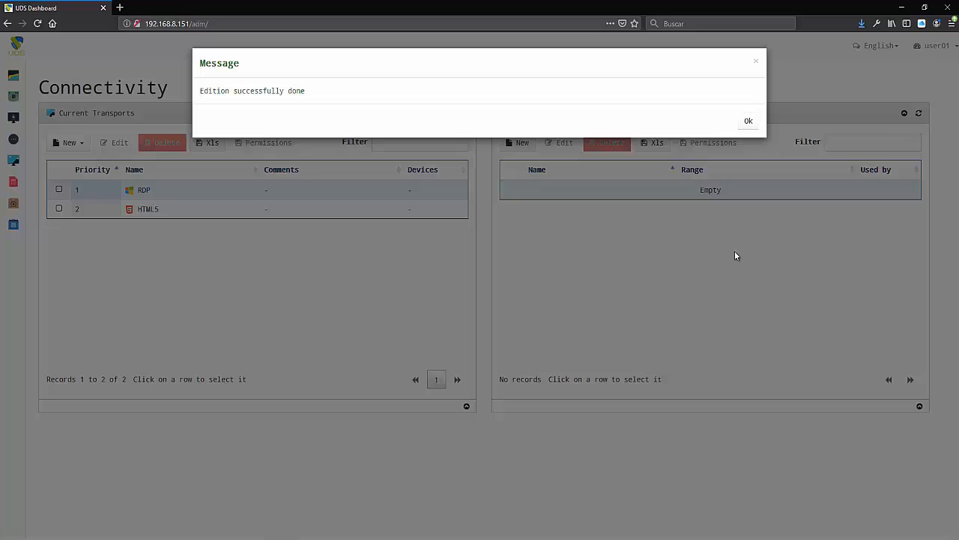
click(748, 123)
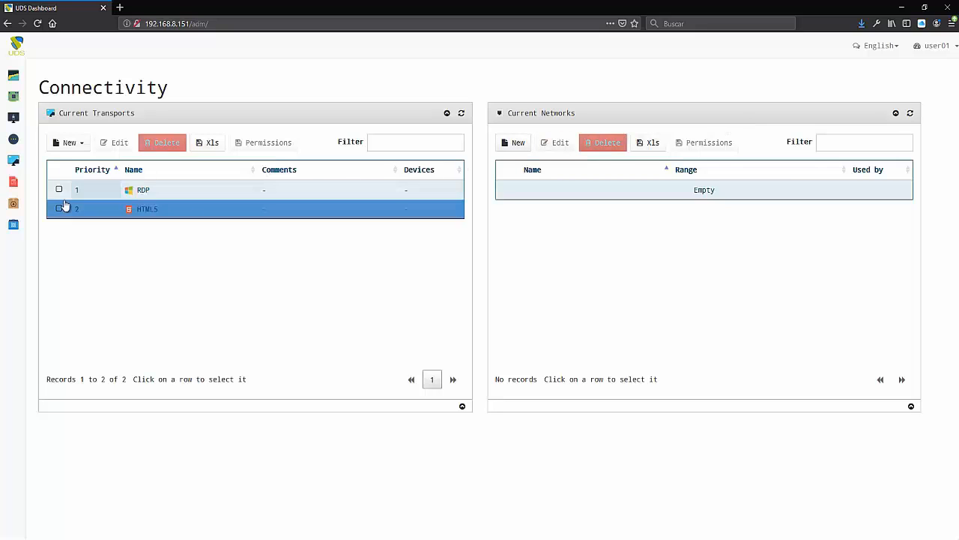
Examine which transports and groups are assigned to the Server2019 service pool
click(12, 203)
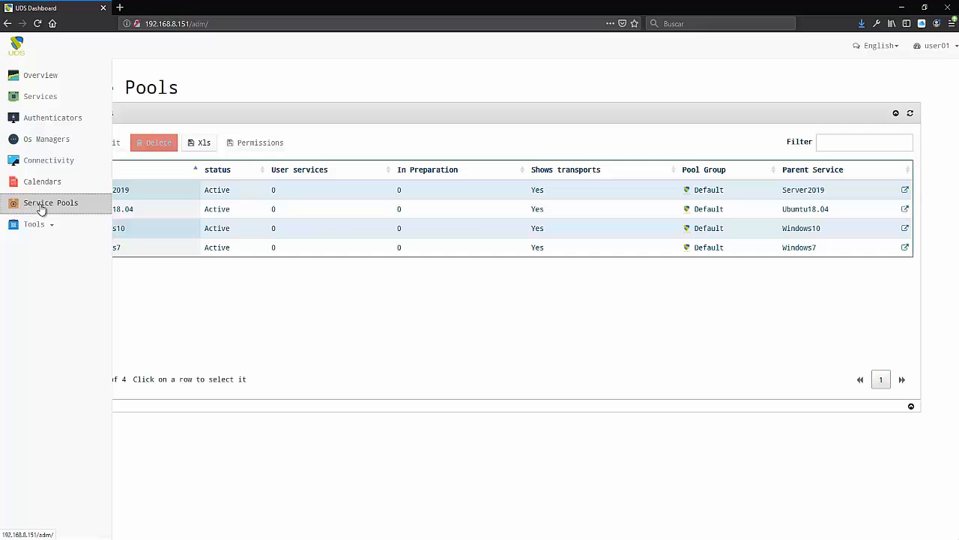
click(343, 197)
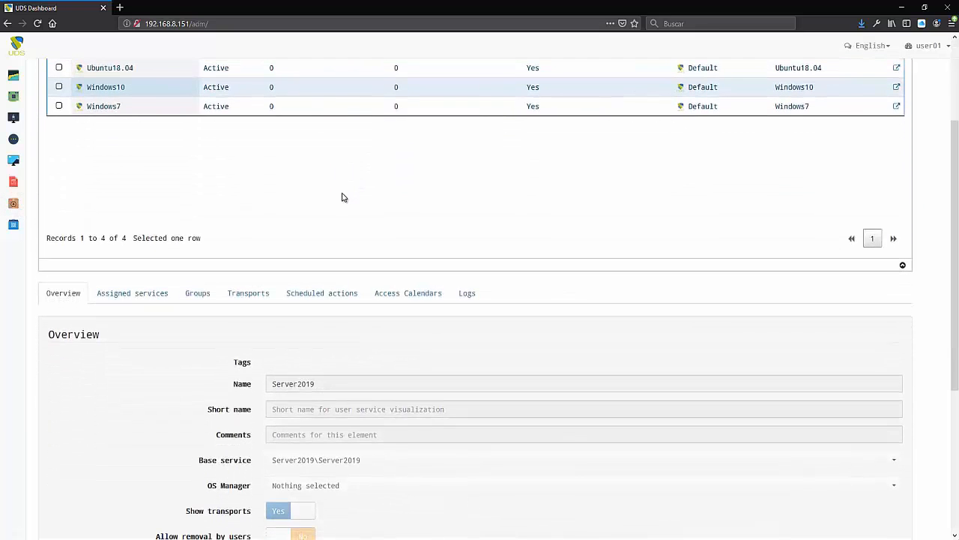
click(248, 293)
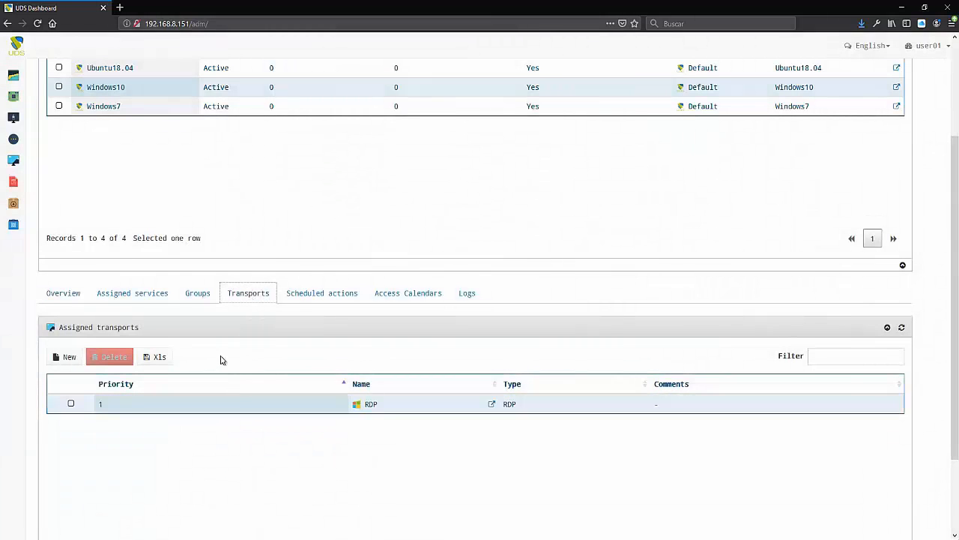
click(199, 295)
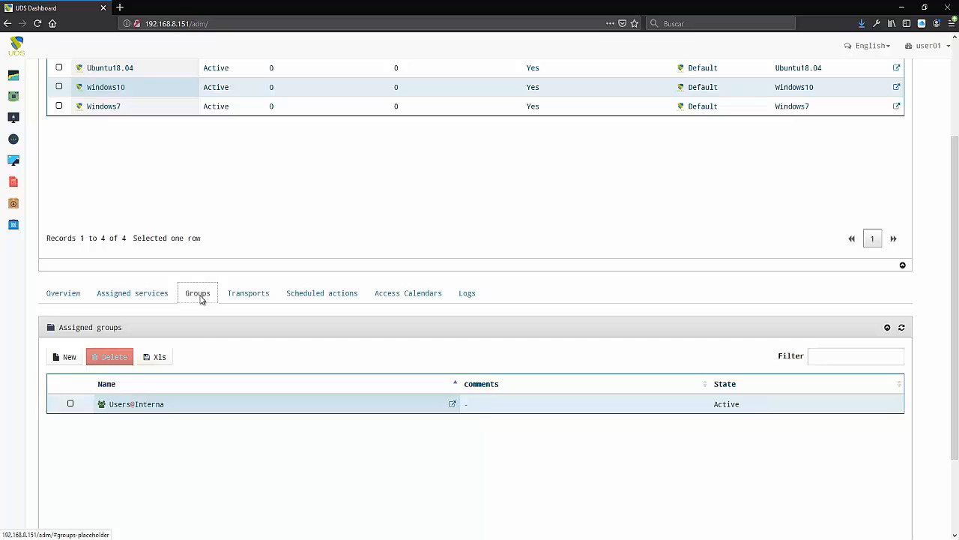
click(193, 405)
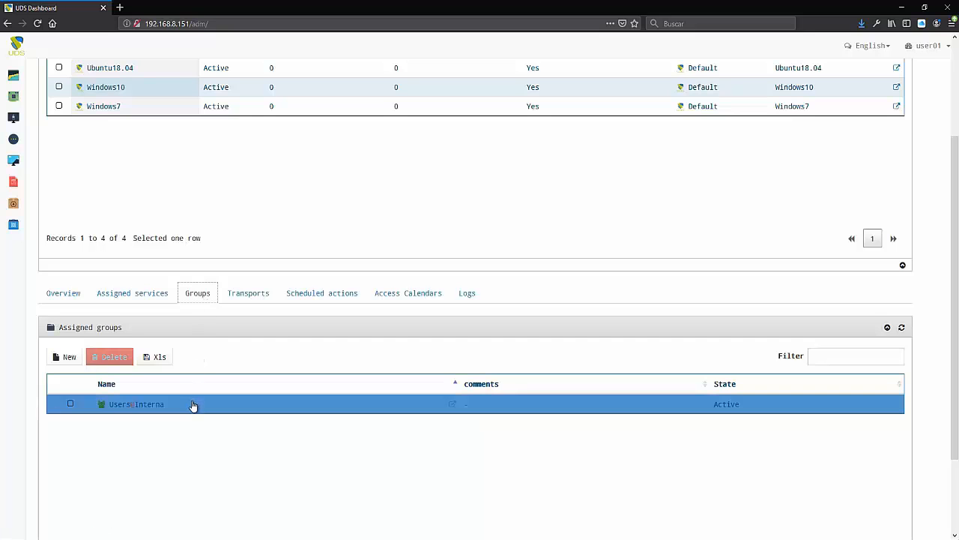
Switch from the administration dashboard to user mode to view the services available to user01
scroll(193, 405, up, 3)
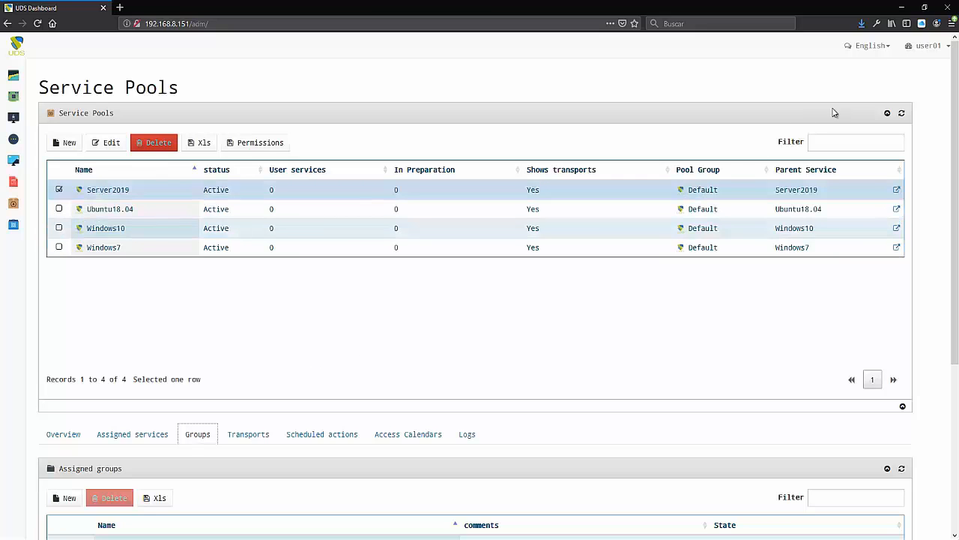
click(933, 51)
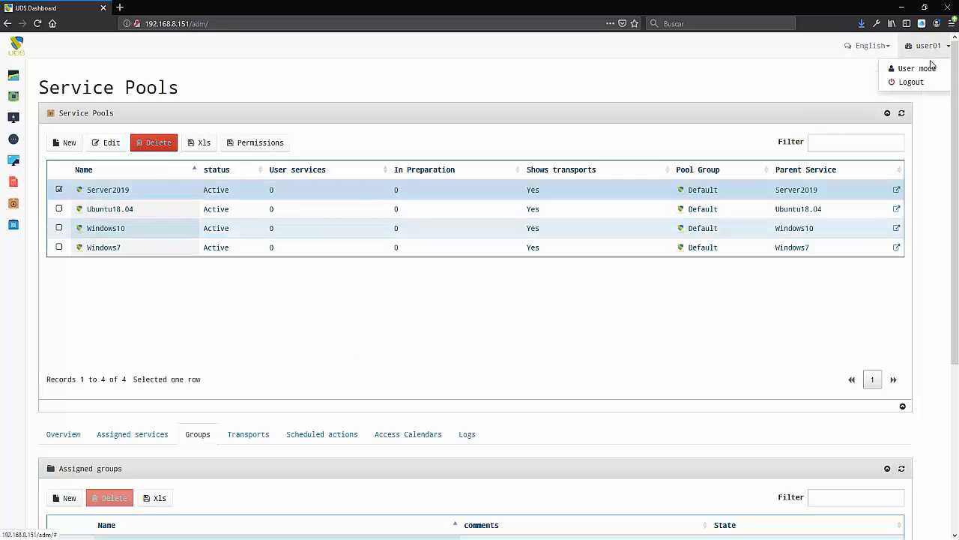
click(917, 68)
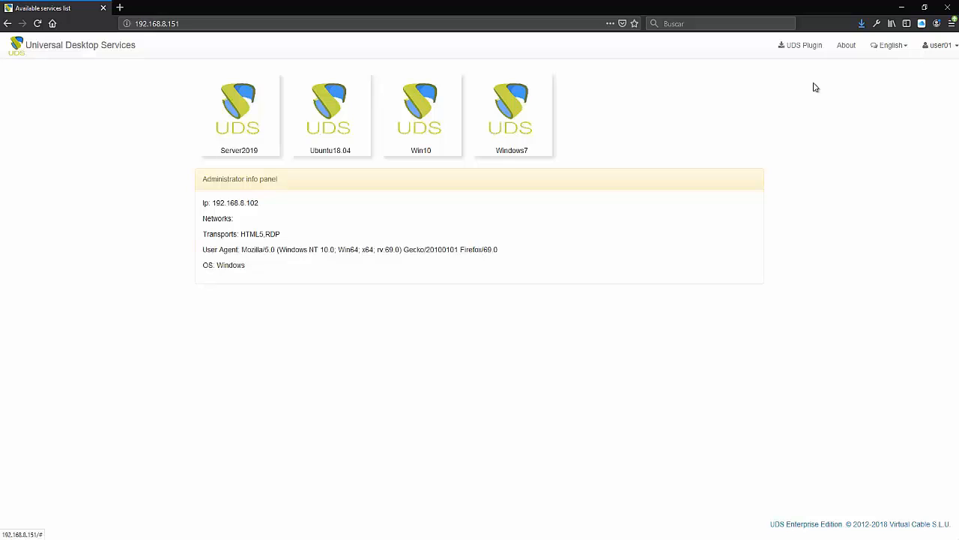